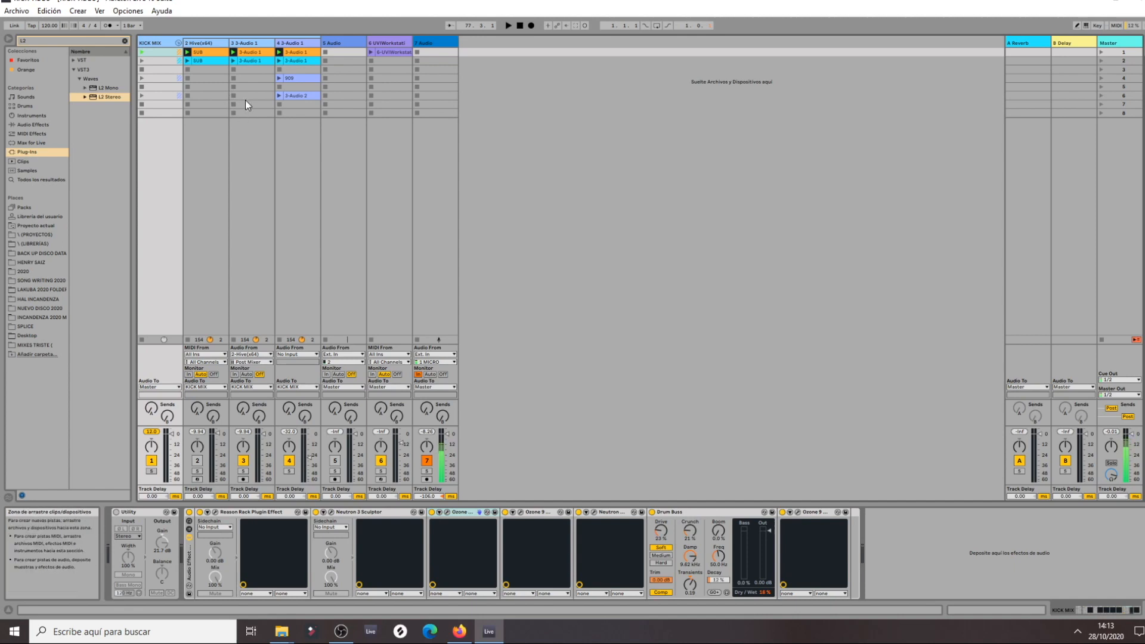
Look at the Hive synth on track 2, return to the KICK MIX track, and play the kick briefly.
left_click(210, 48)
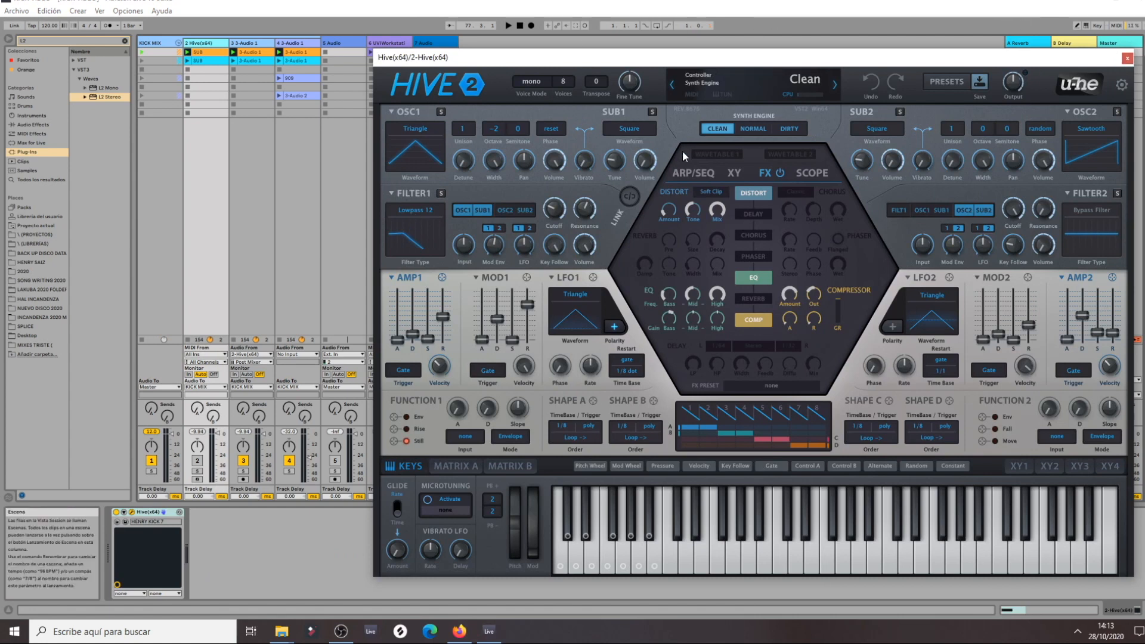
left_click(160, 43)
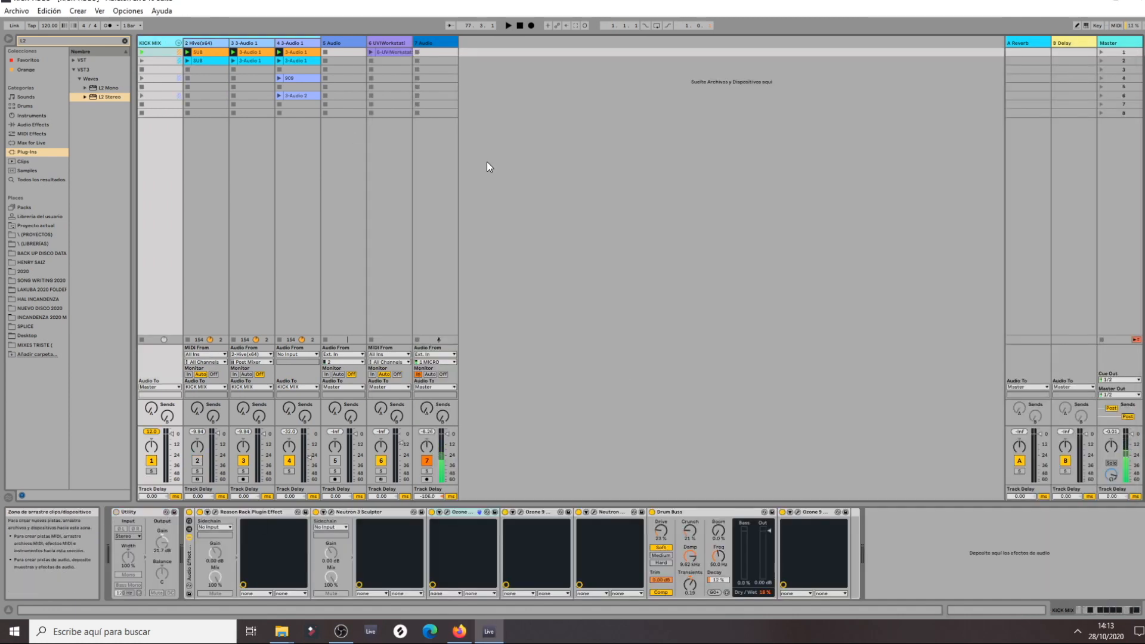
key("space")
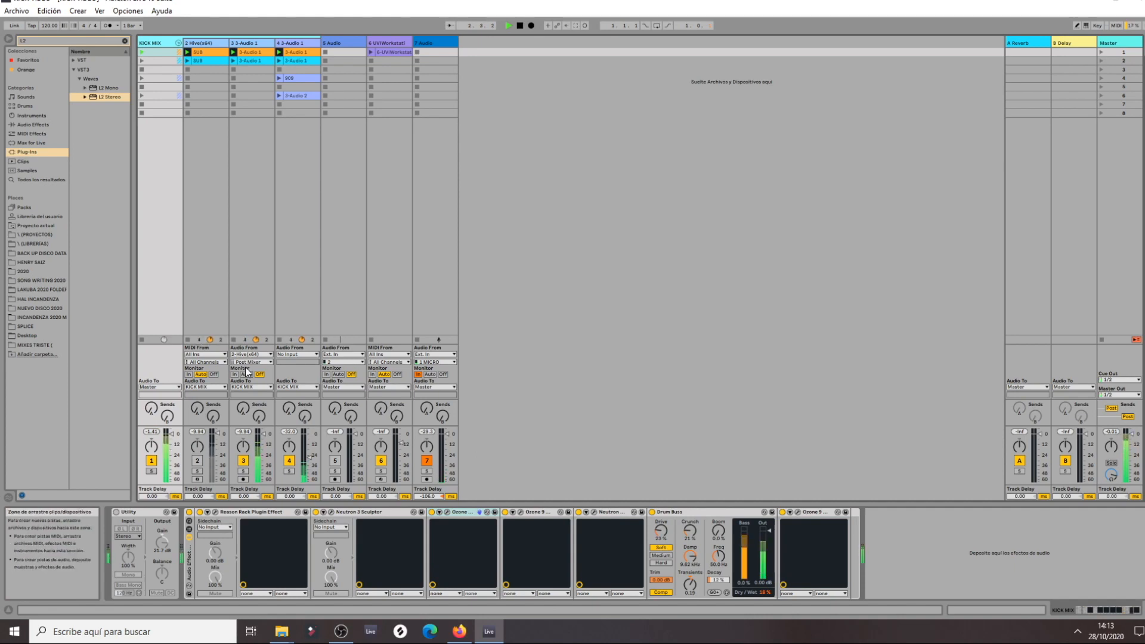
key("space")
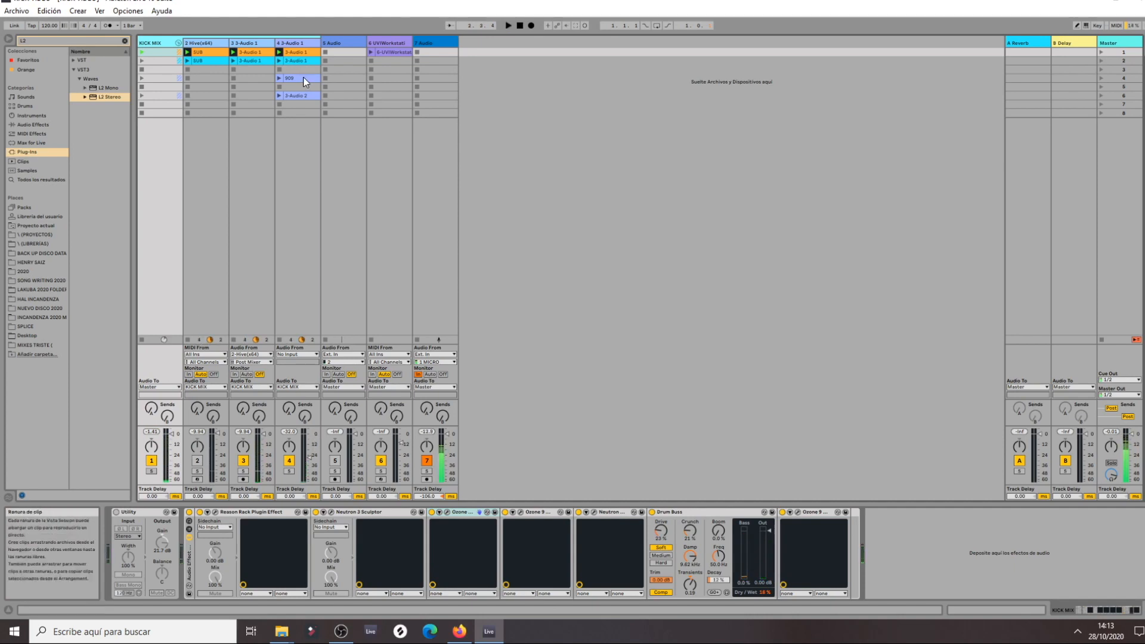
Play the session and audition the kick layers by switching tracks 3 and 4 off and back on.
left_click(243, 471)
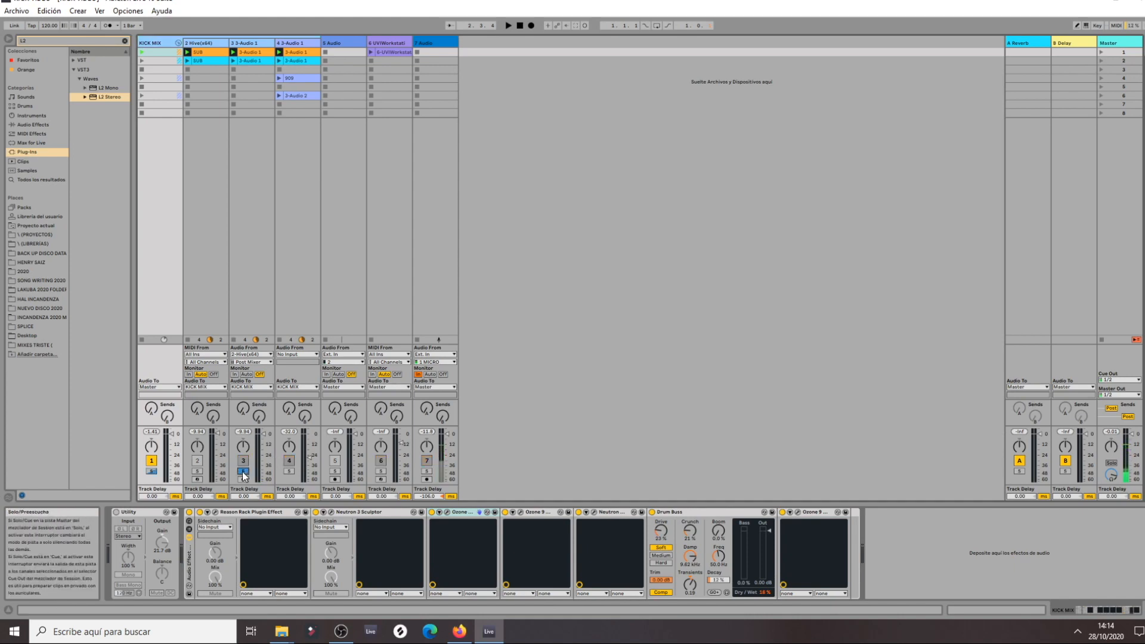
left_click(243, 471)
key("space")
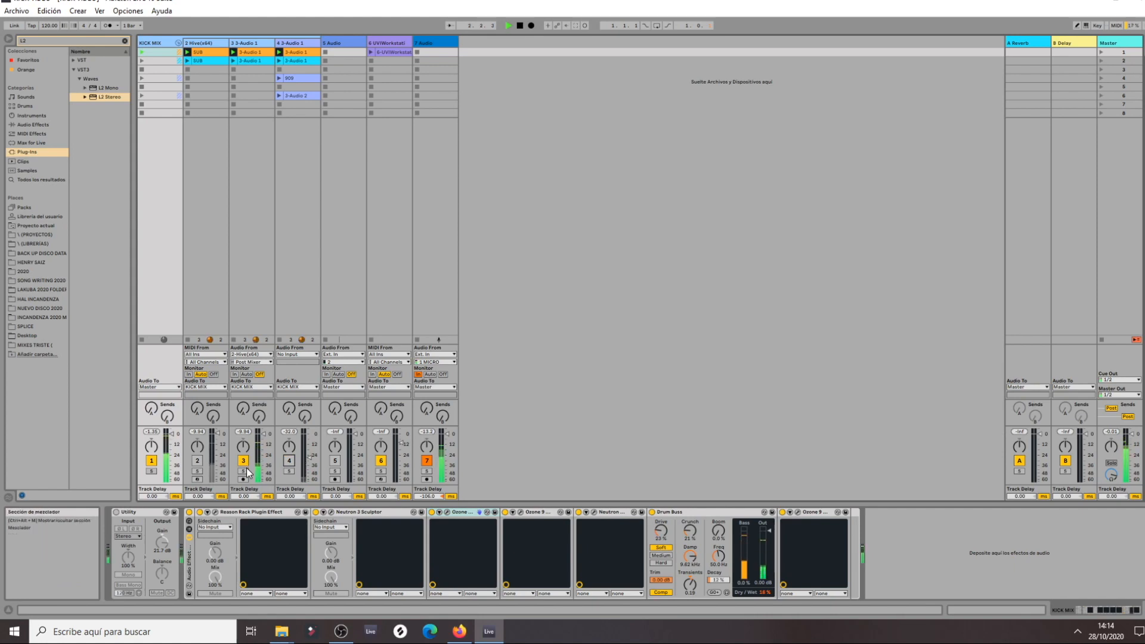
left_click(288, 461)
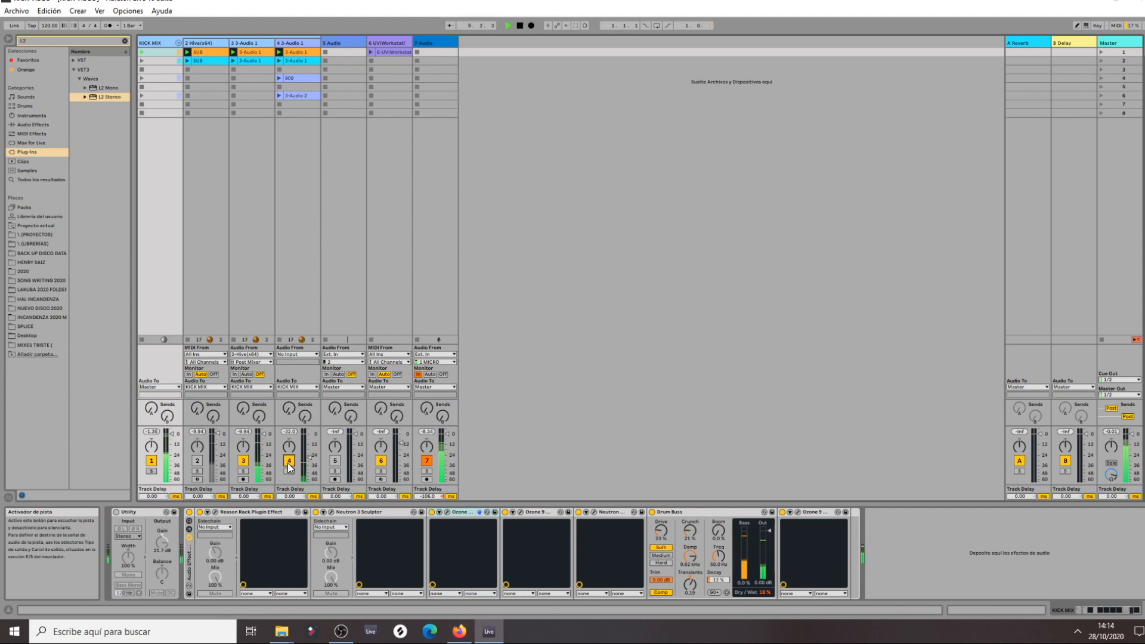
left_click(288, 463)
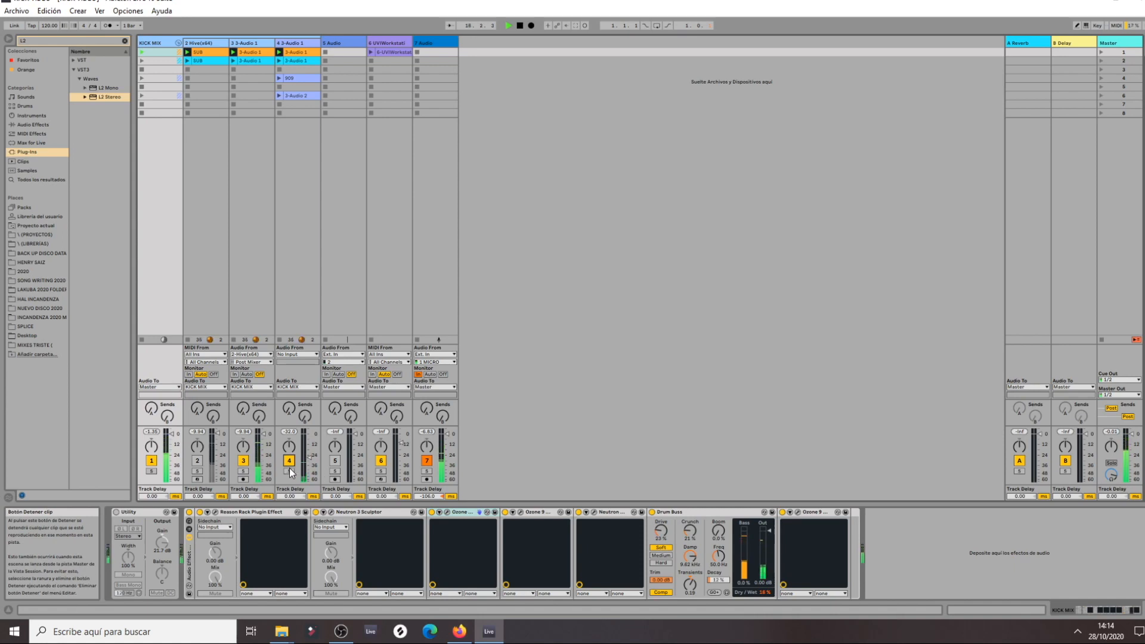
left_click(242, 461)
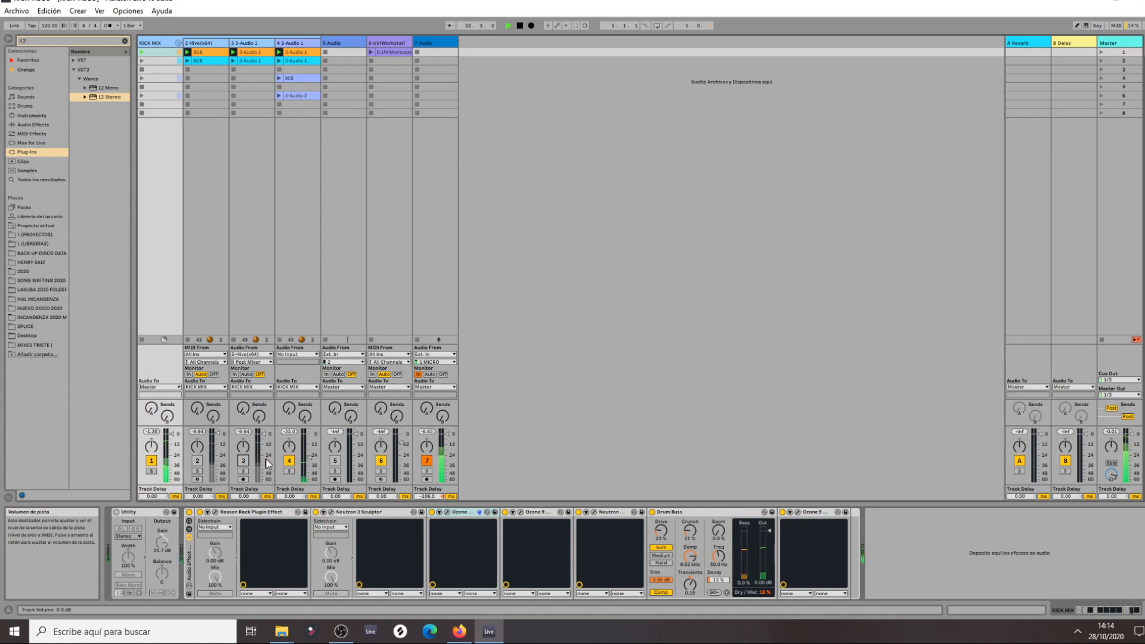
left_click(244, 460)
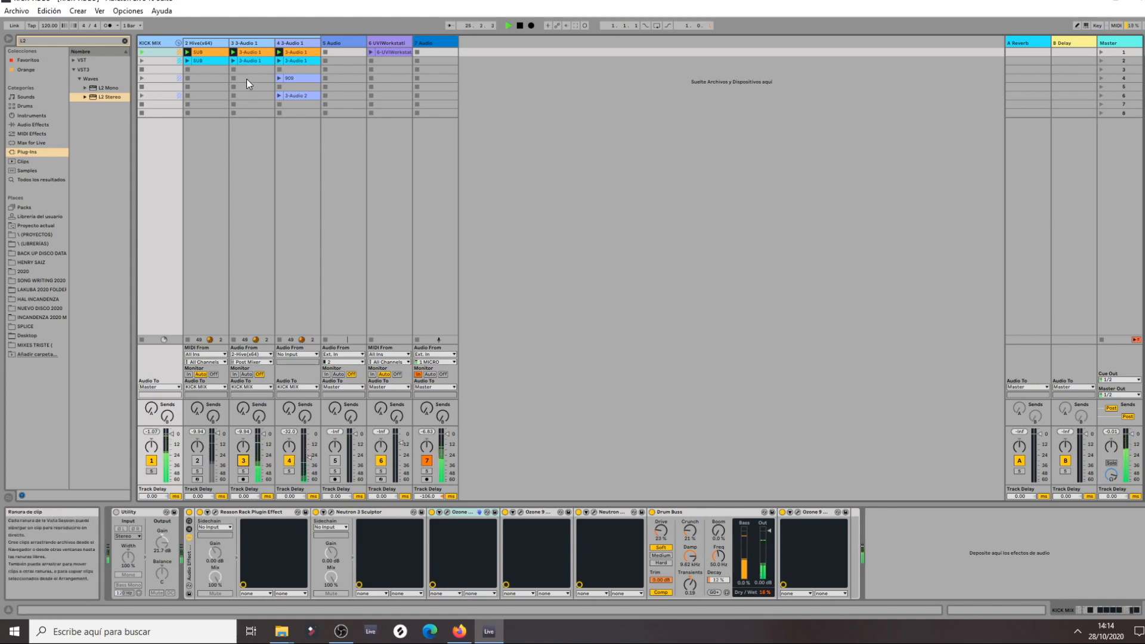
Compare the live Hive synth on track 2 with its audio version on track 3 by swapping which track is active.
left_click(243, 460)
left_click(197, 460)
left_click(207, 43)
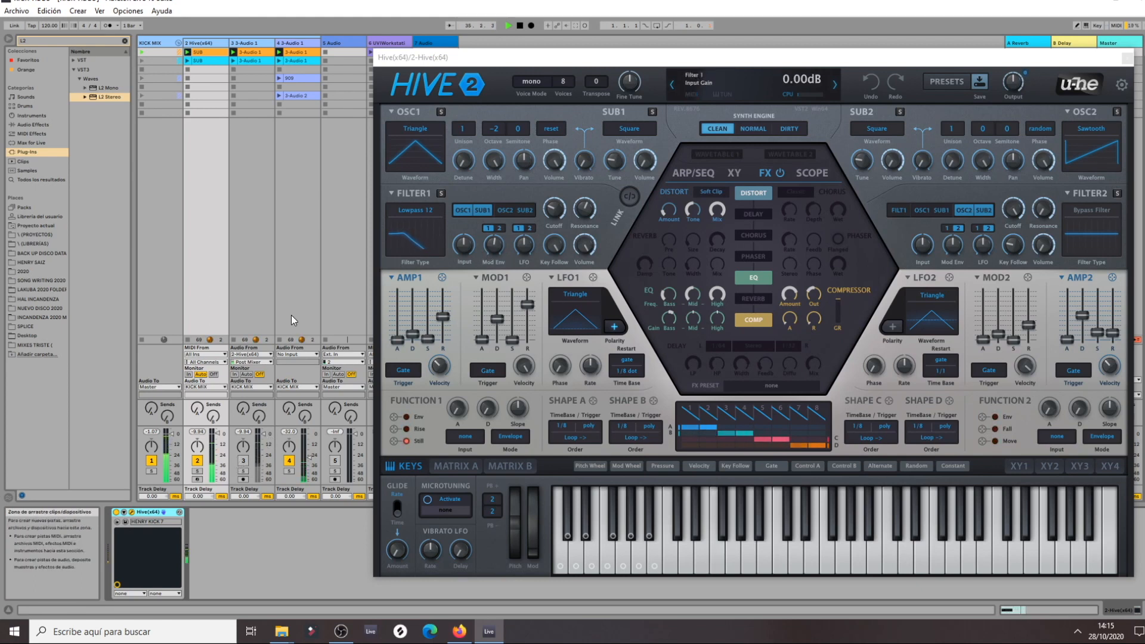
left_click(243, 460)
left_click(199, 461)
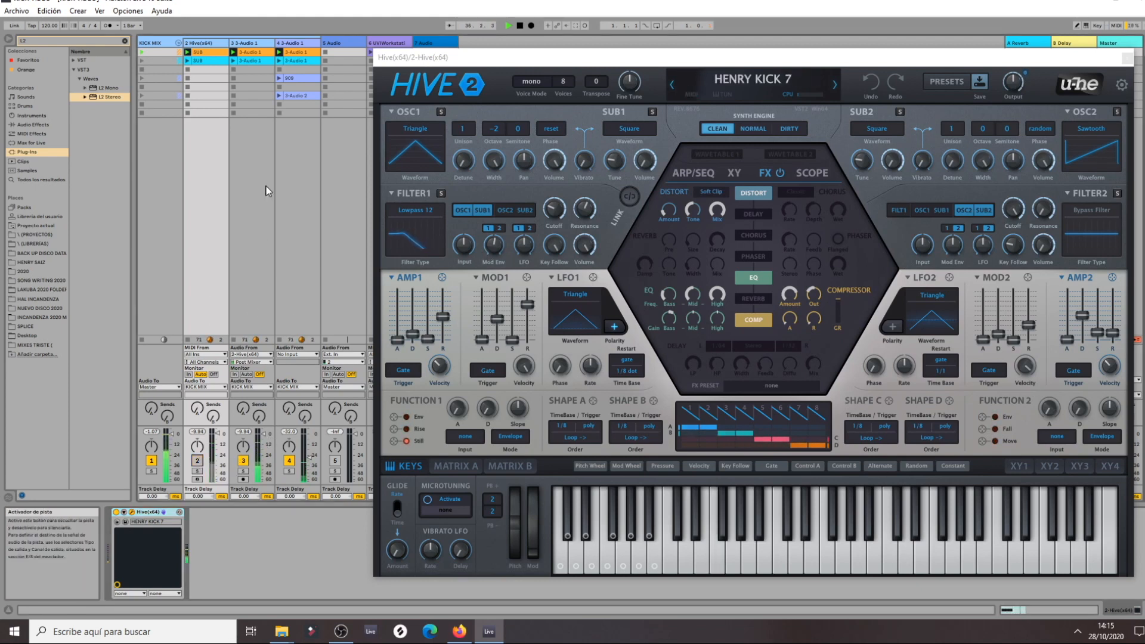
Show the volume envelope of track 3's first audio clip and audition the kick without and with track 4.
double_click(248, 53)
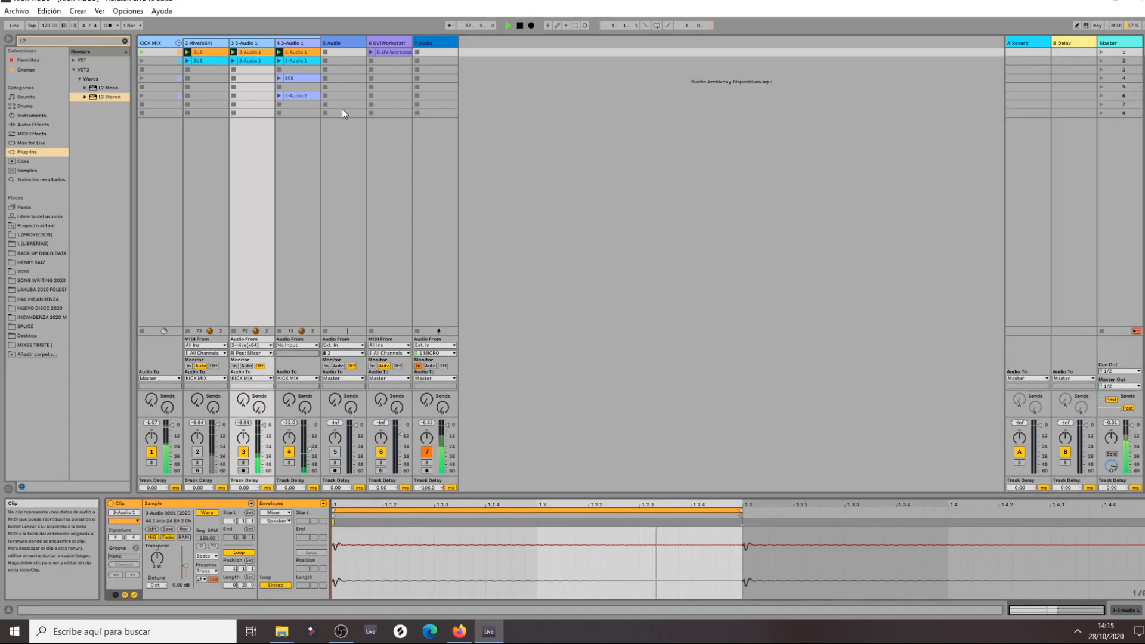
left_click(287, 513)
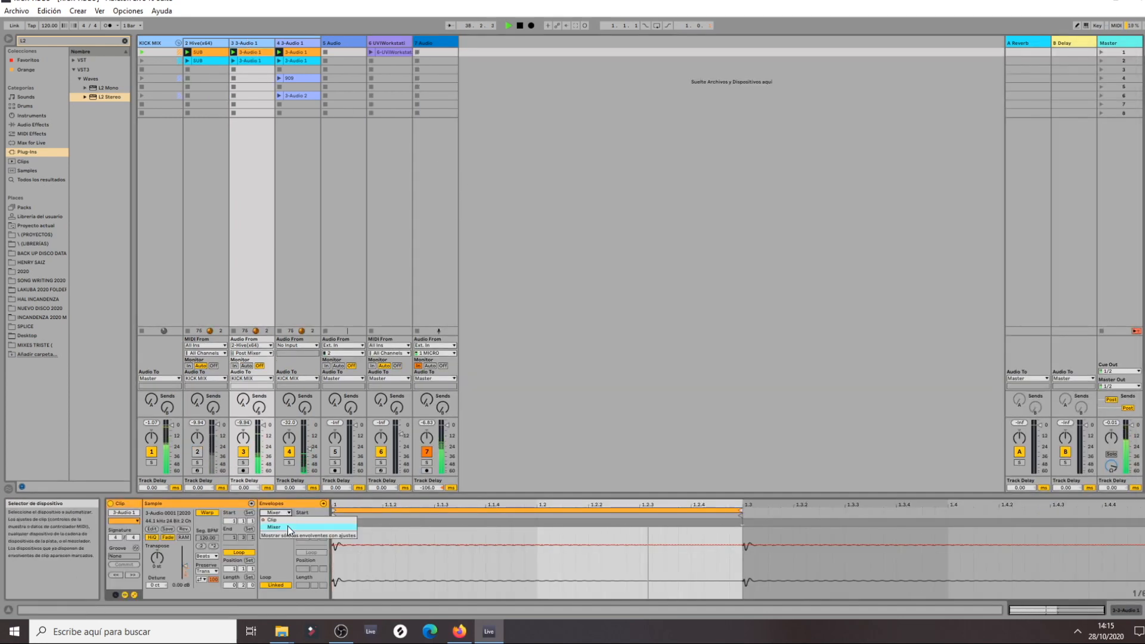
left_click(286, 521)
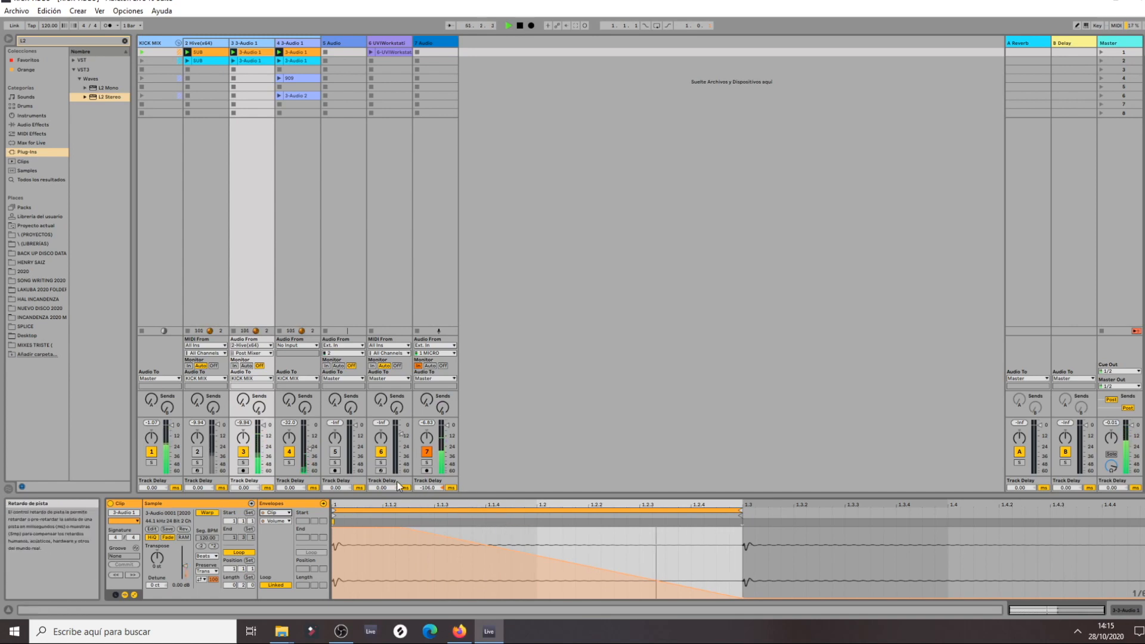
left_click(289, 453)
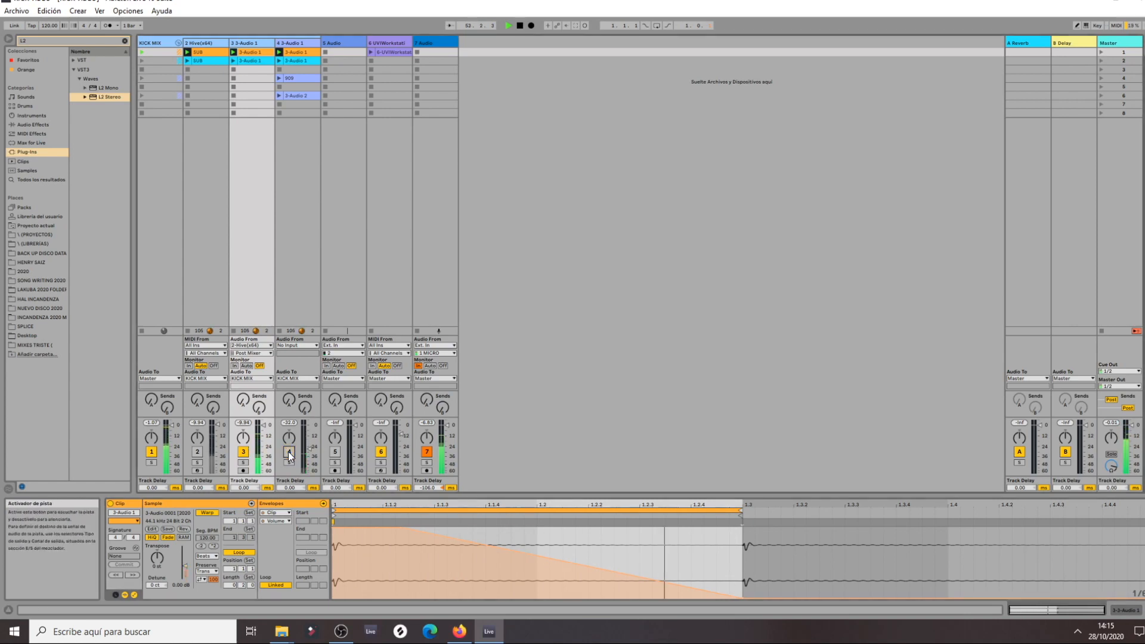
left_click(288, 452)
Open the Reason Rack effect on the KICK MIX track and compare the sound with Scream 4 bypassed and enabled.
left_click(165, 50)
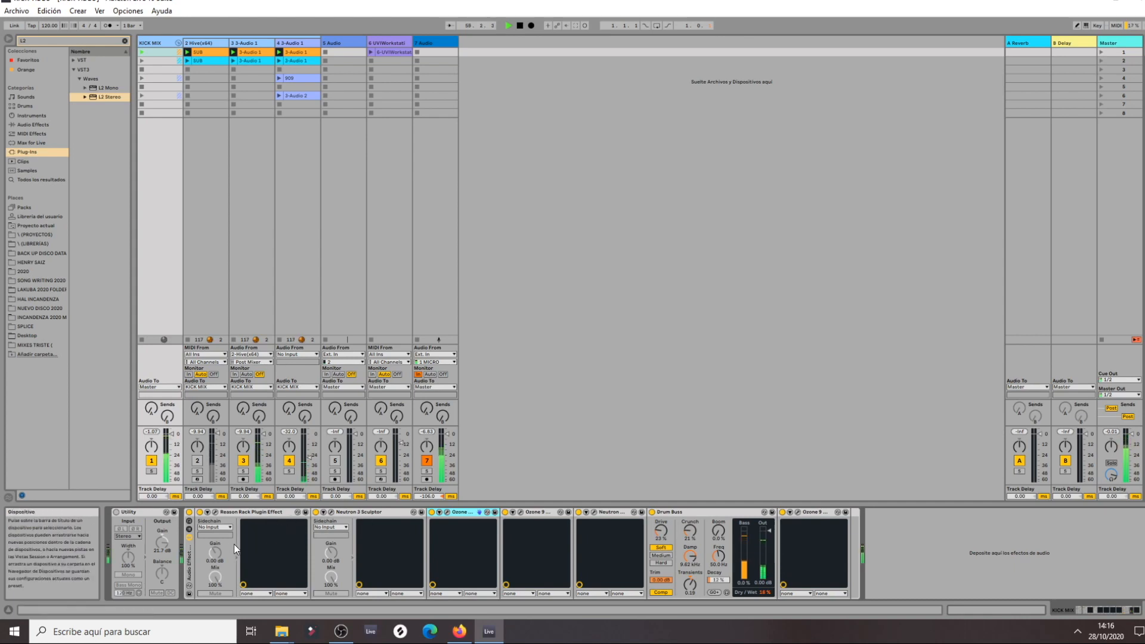
left_click(215, 513)
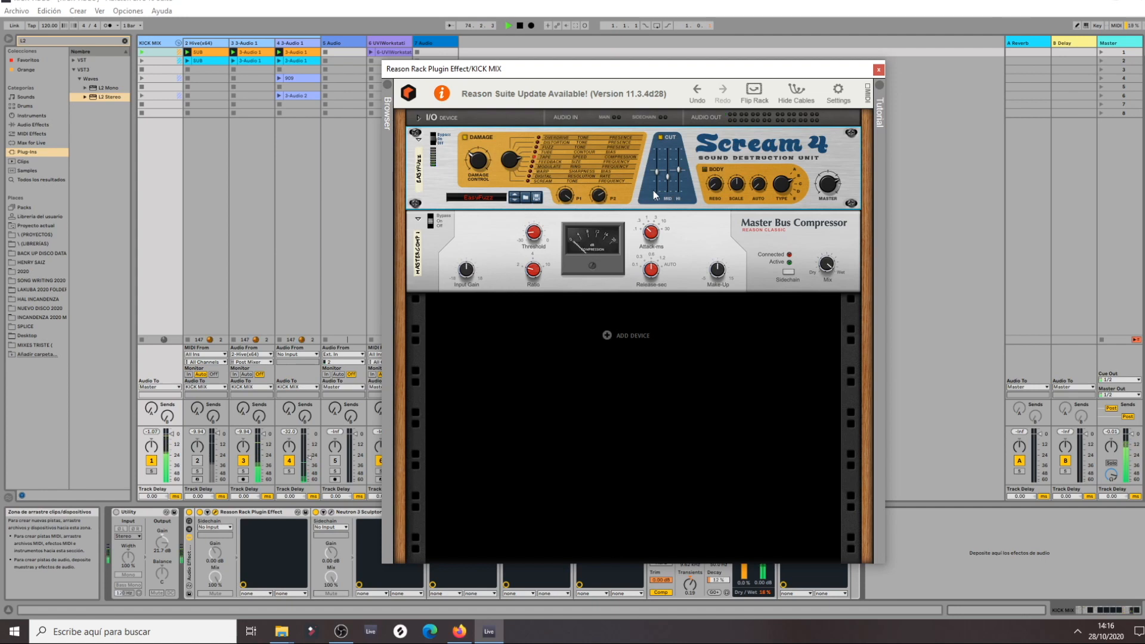
left_click(433, 138)
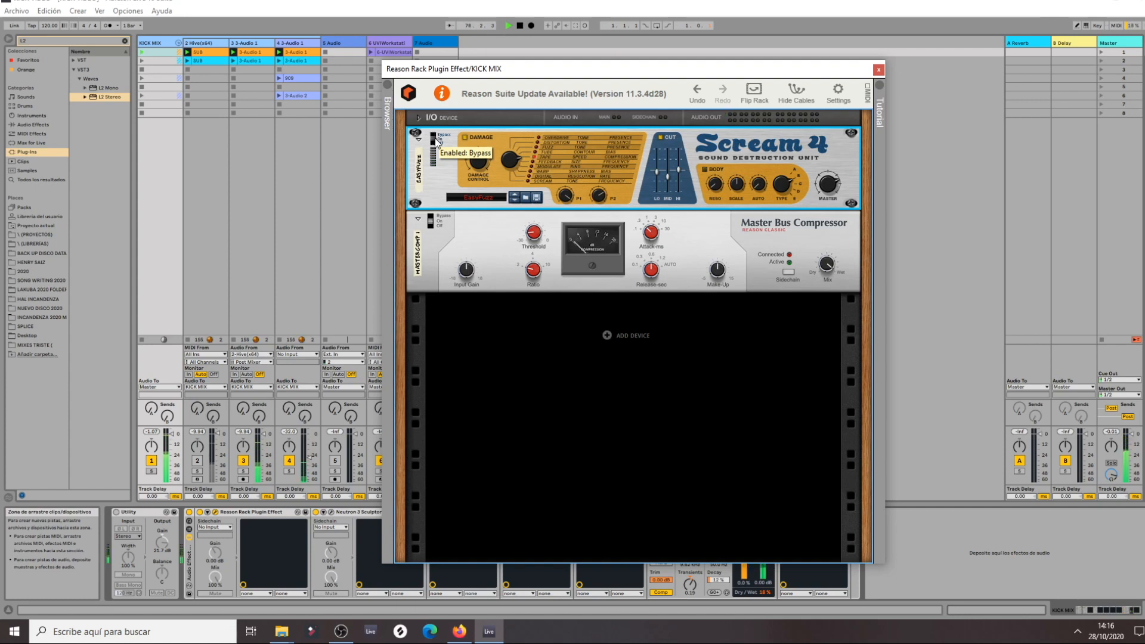
left_click(437, 141)
left_click(436, 141)
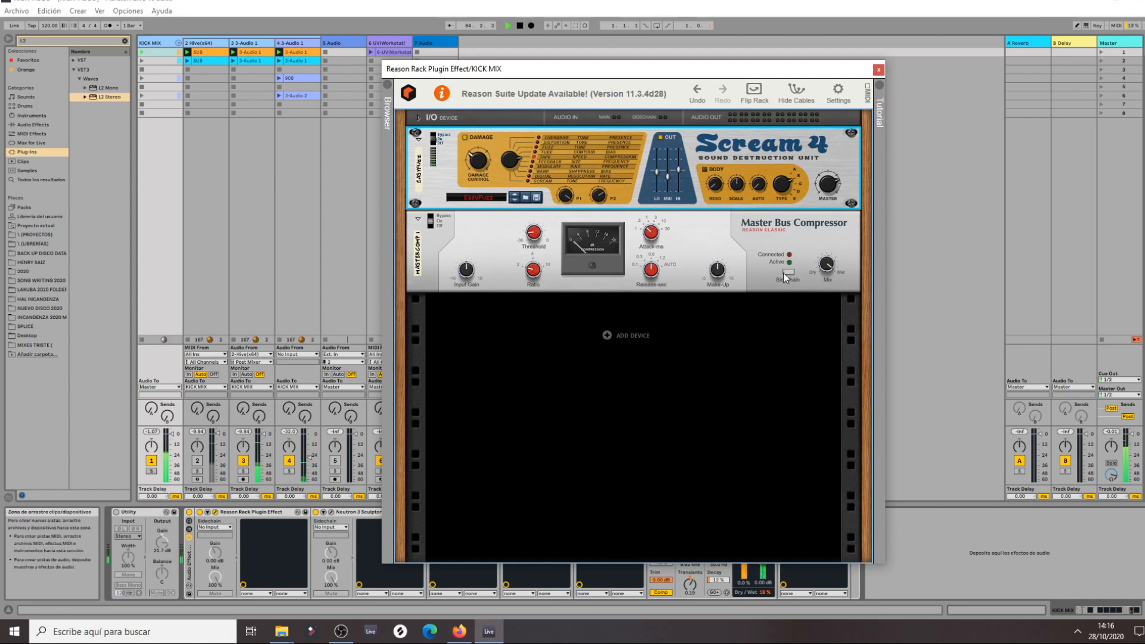
Compare the sound with the Master Bus Compressor bypassed and enabled, and close the Reason Rack window.
left_click(431, 223)
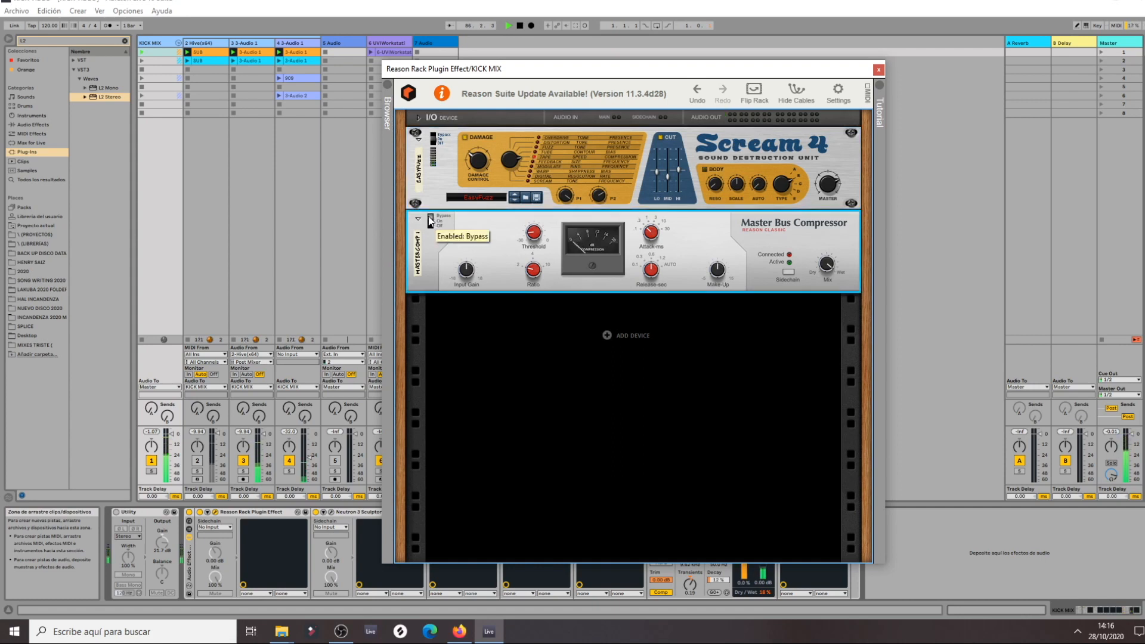
left_click(430, 223)
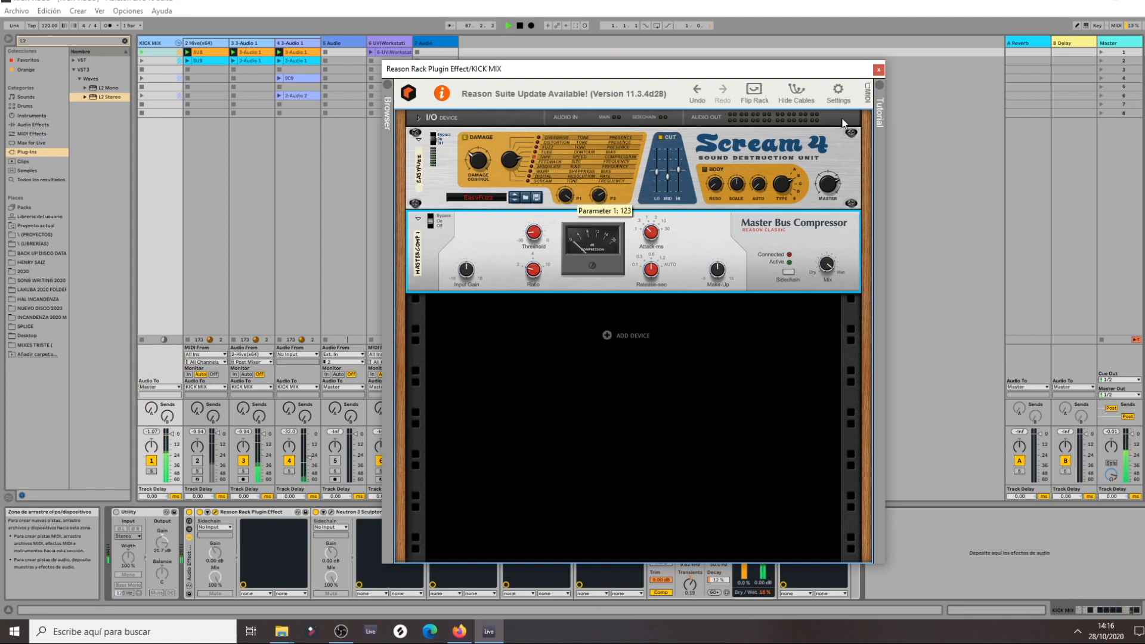
left_click(878, 69)
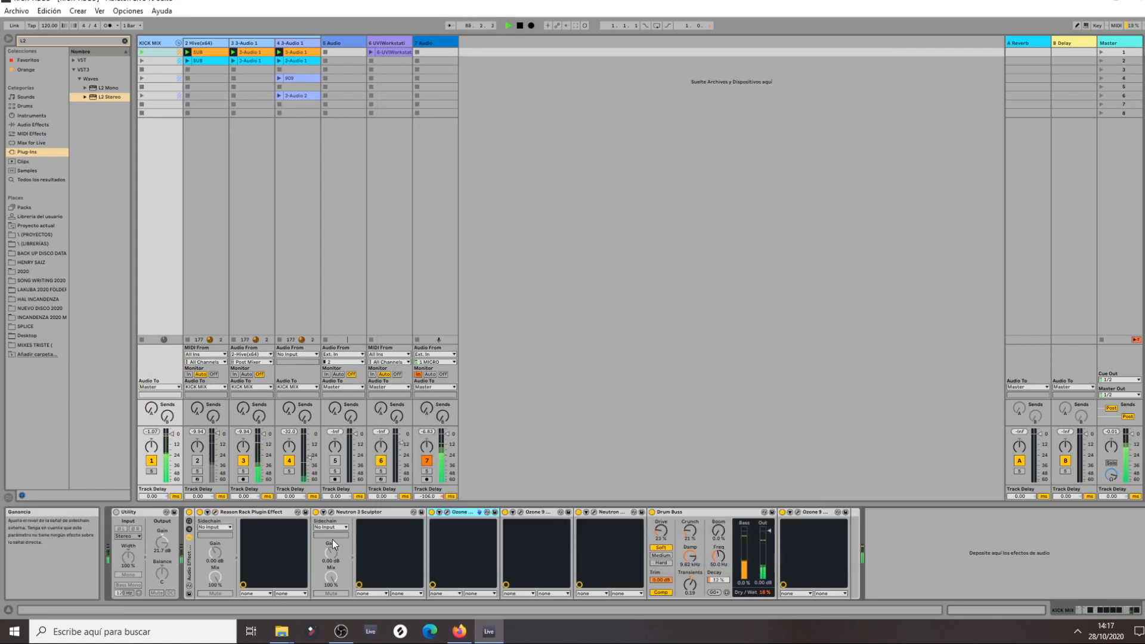
Review the KICK MIX settings in Neutron 3 Sculptor and Ozone 9 Vintage Tape, closing each plug-in window.
left_click(331, 514)
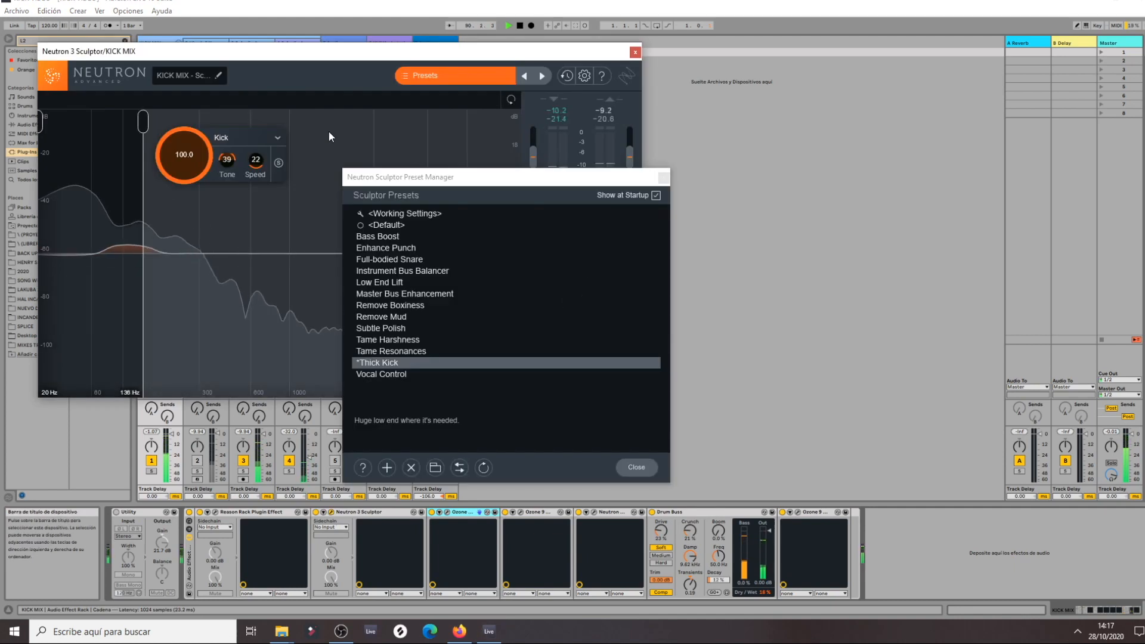
left_click(663, 177)
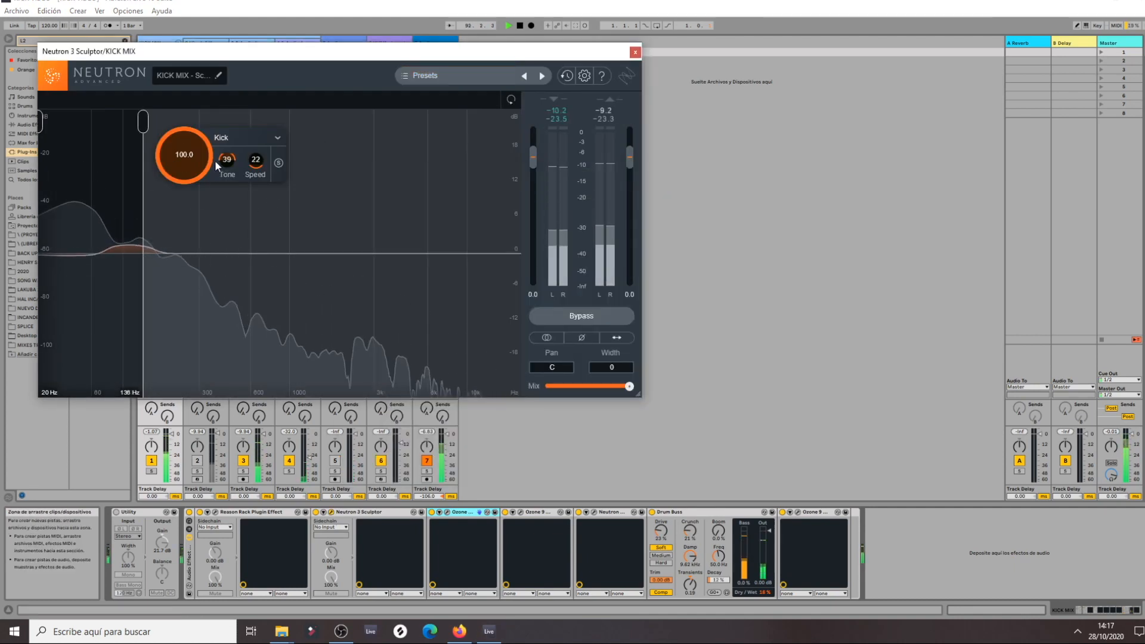
left_click(634, 53)
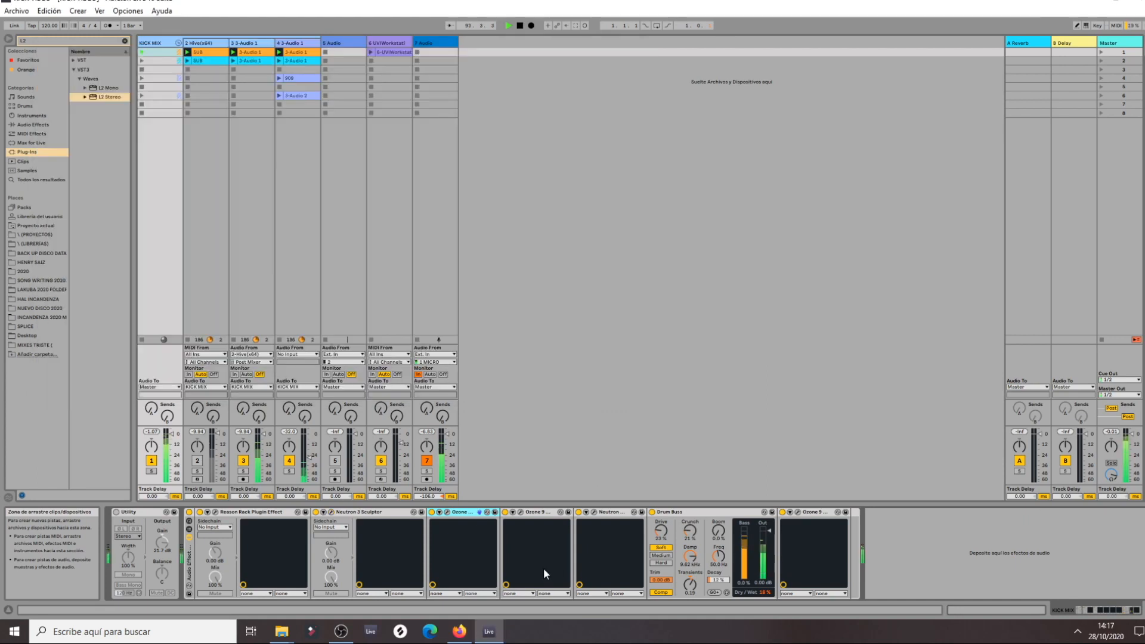
left_click(444, 512)
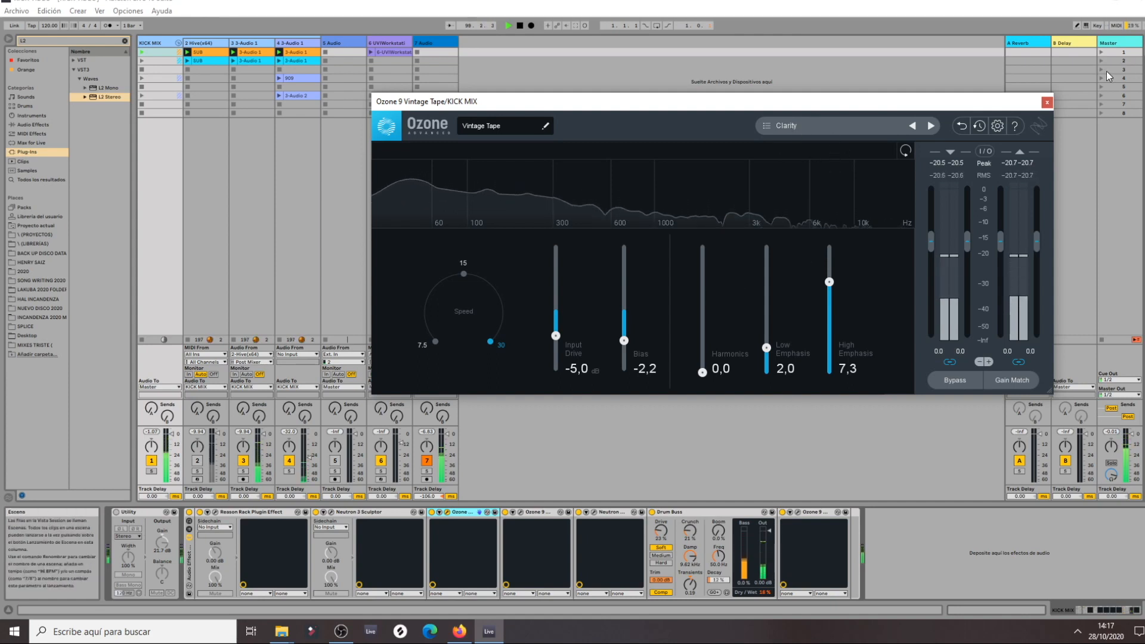
left_click(1047, 103)
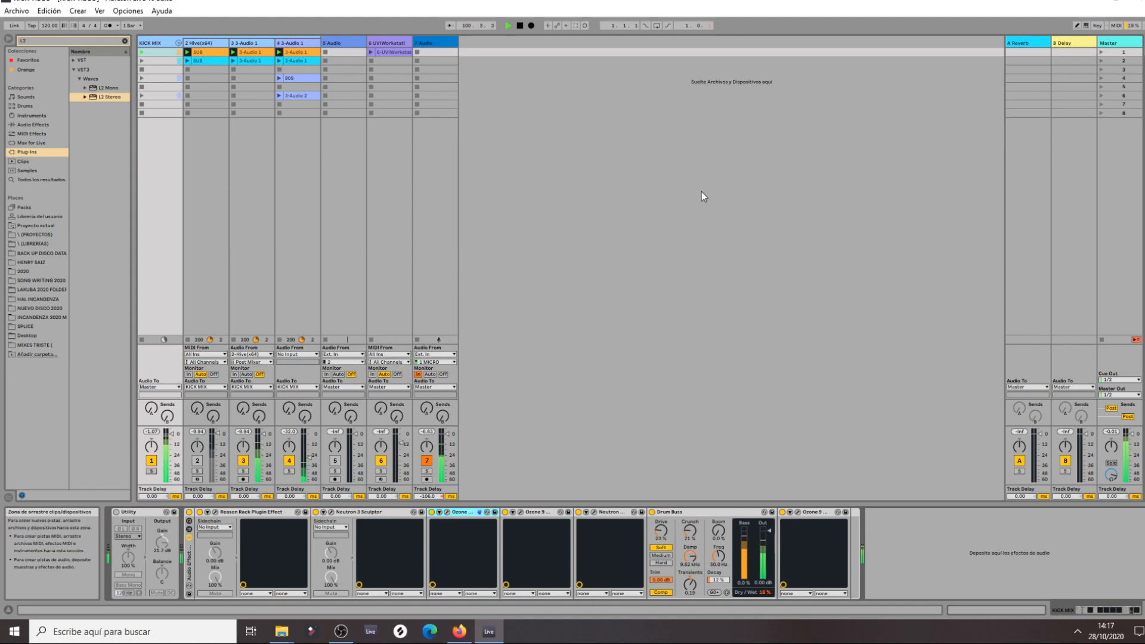
Open the Ozone 9 Exciter on KICK MIX, compare it bypassed and enabled, and close its window.
left_click(519, 512)
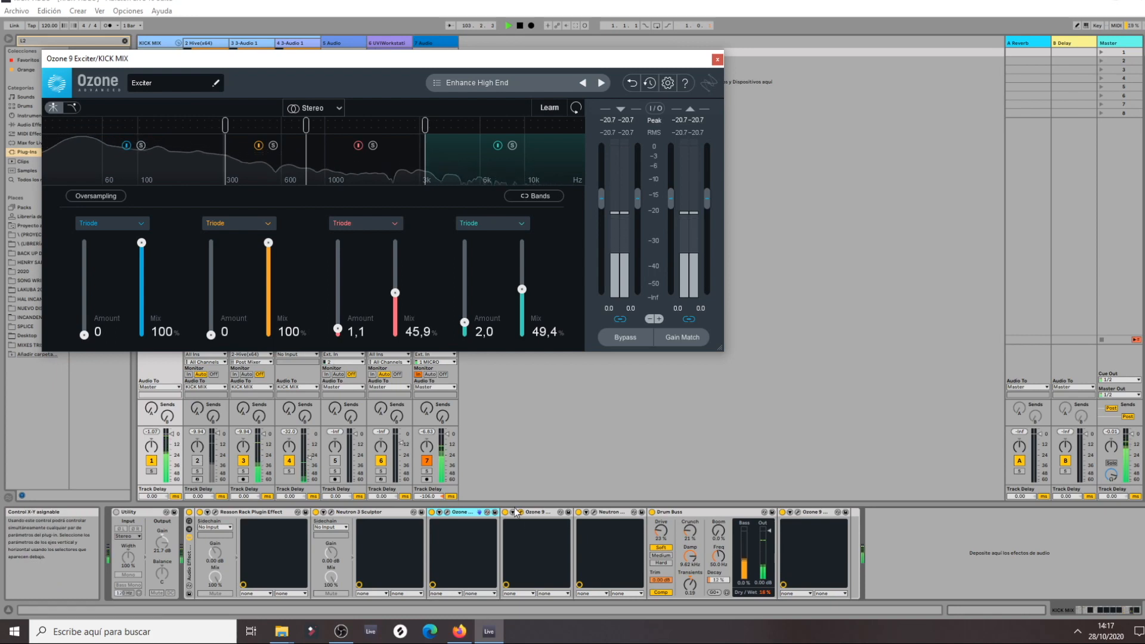
left_click(626, 337)
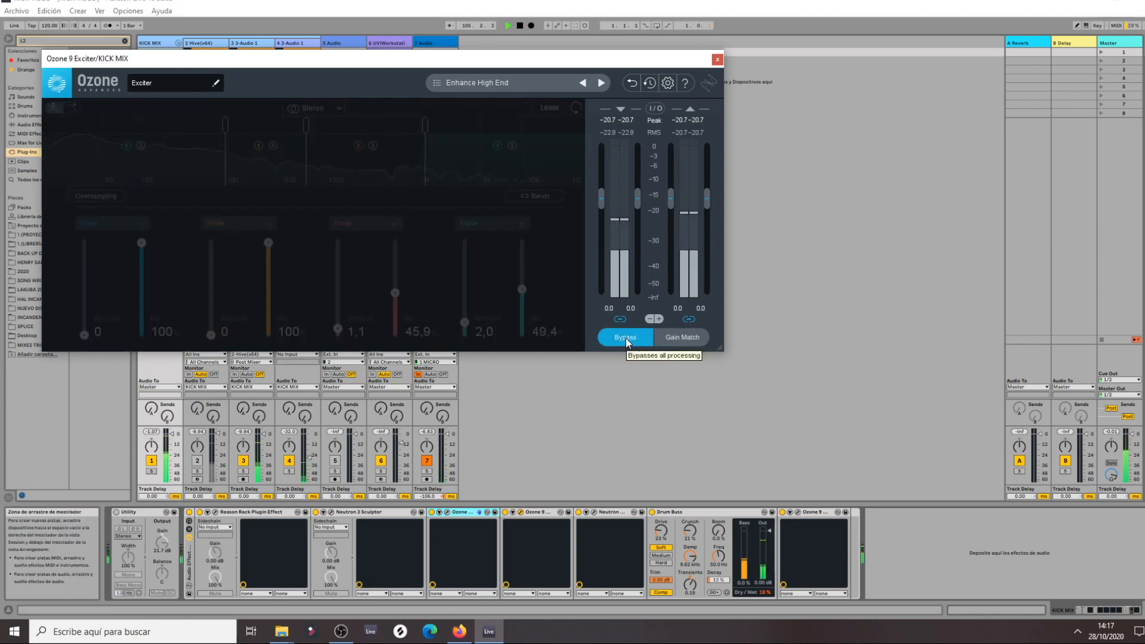
left_click(624, 338)
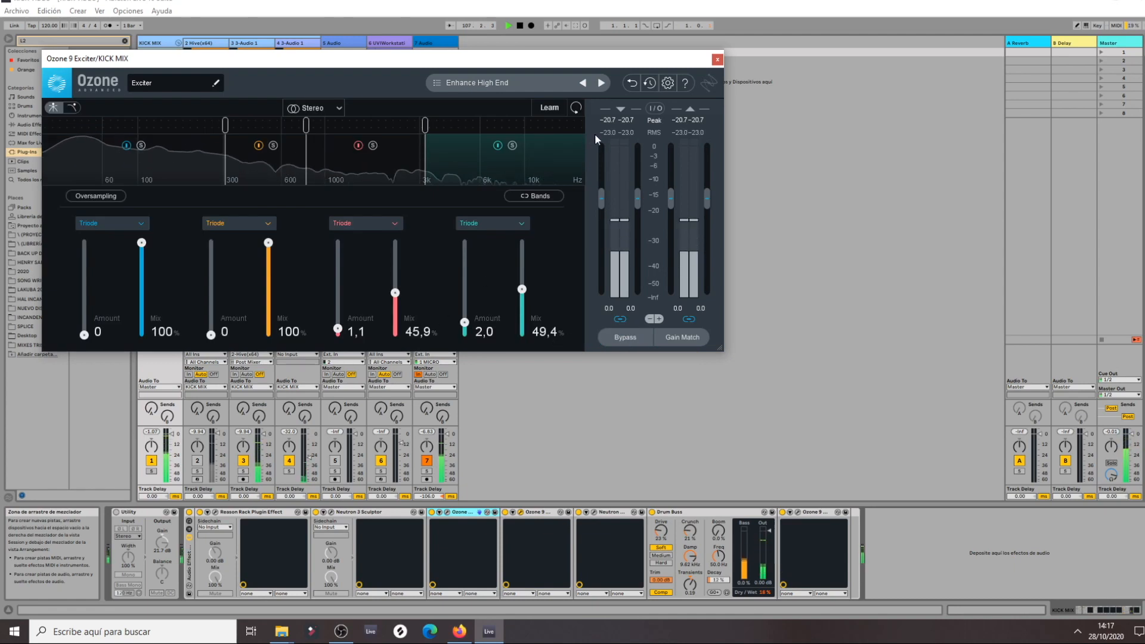
left_click(718, 60)
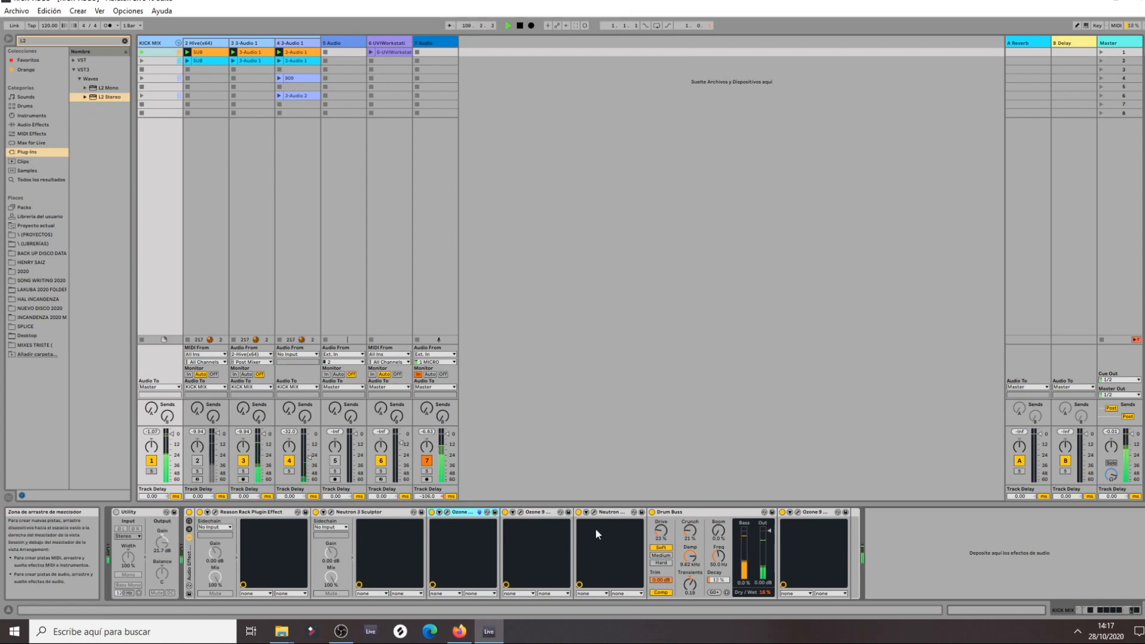
Select the Drum Buss device on KICK MIX and compare the sound with it off and on.
left_click(688, 511)
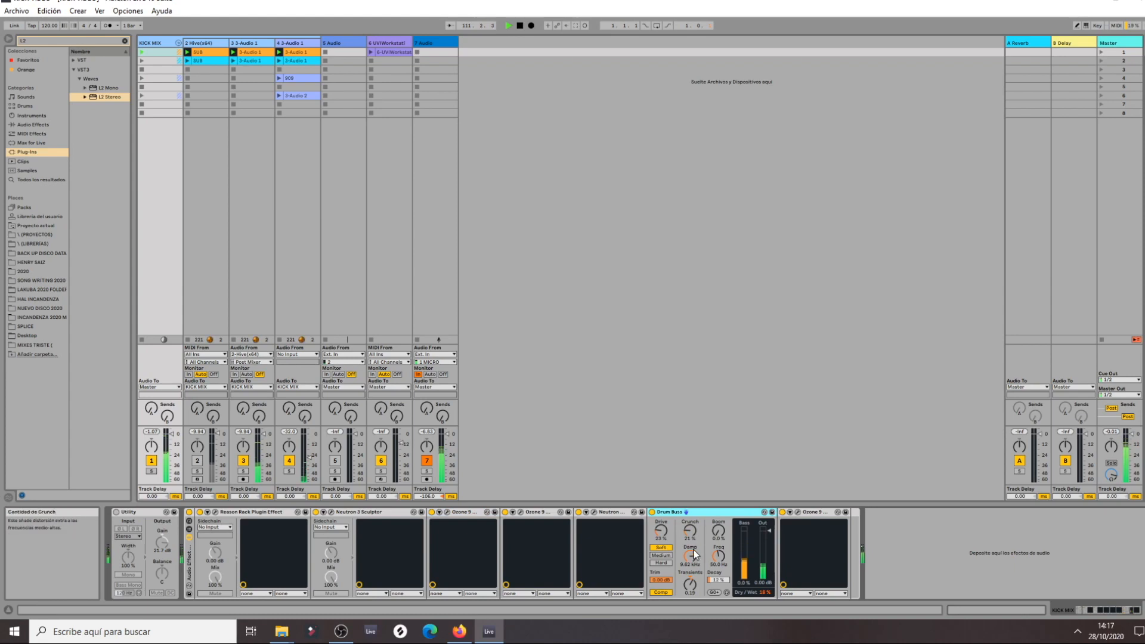
left_click(653, 513)
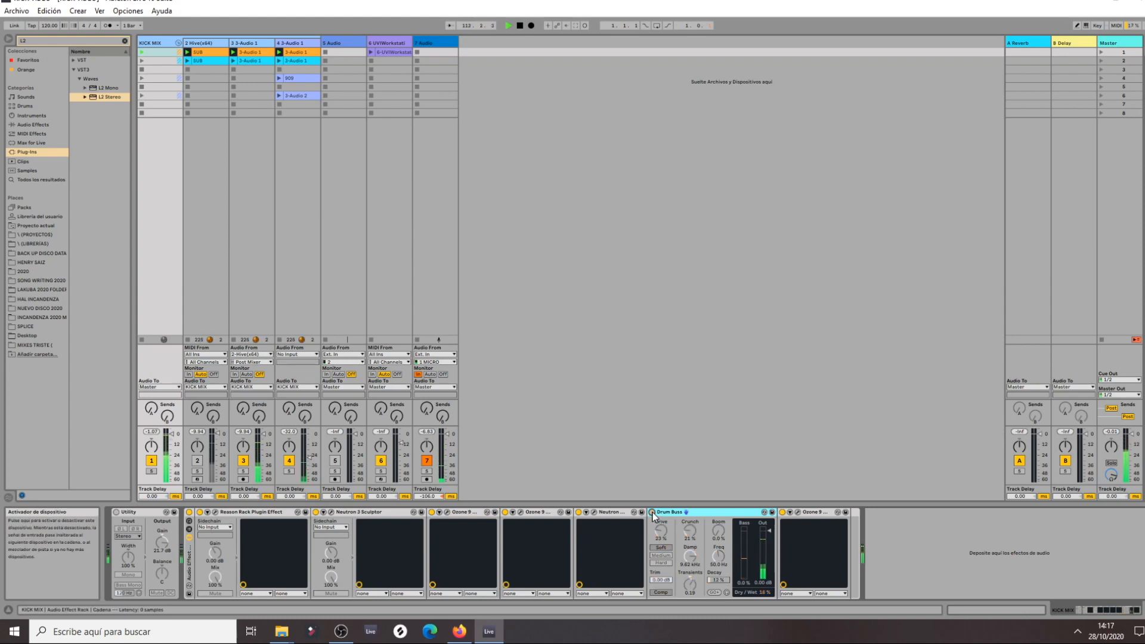
left_click(652, 513)
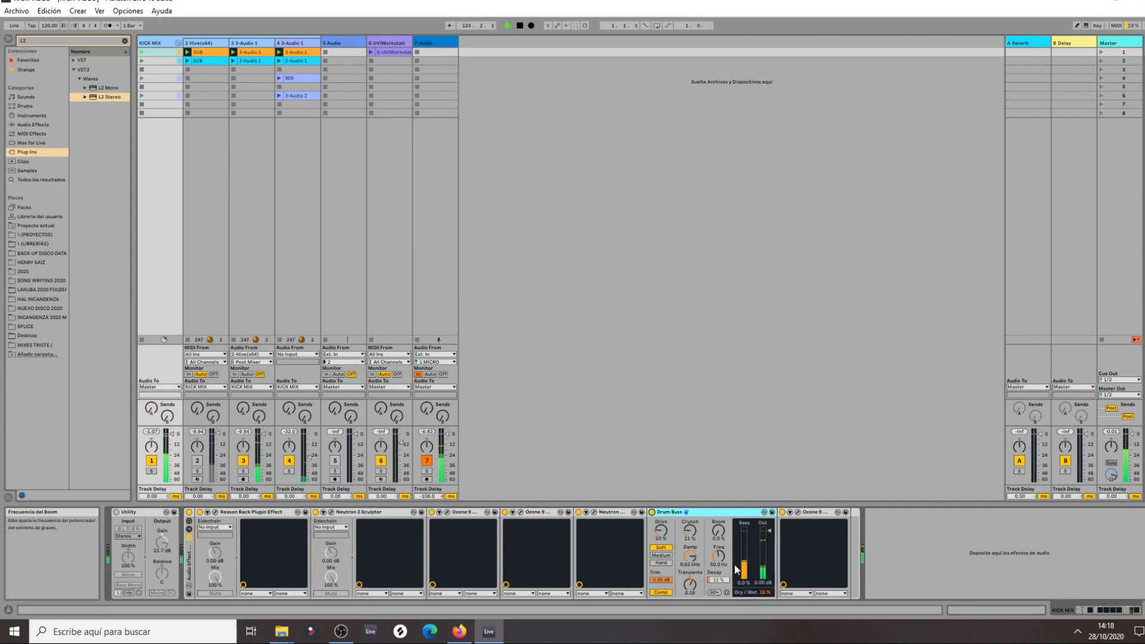
Check the Dry/Wet amount of the Drum Buss device on KICK MIX and keep the device selected.
left_click(765, 592)
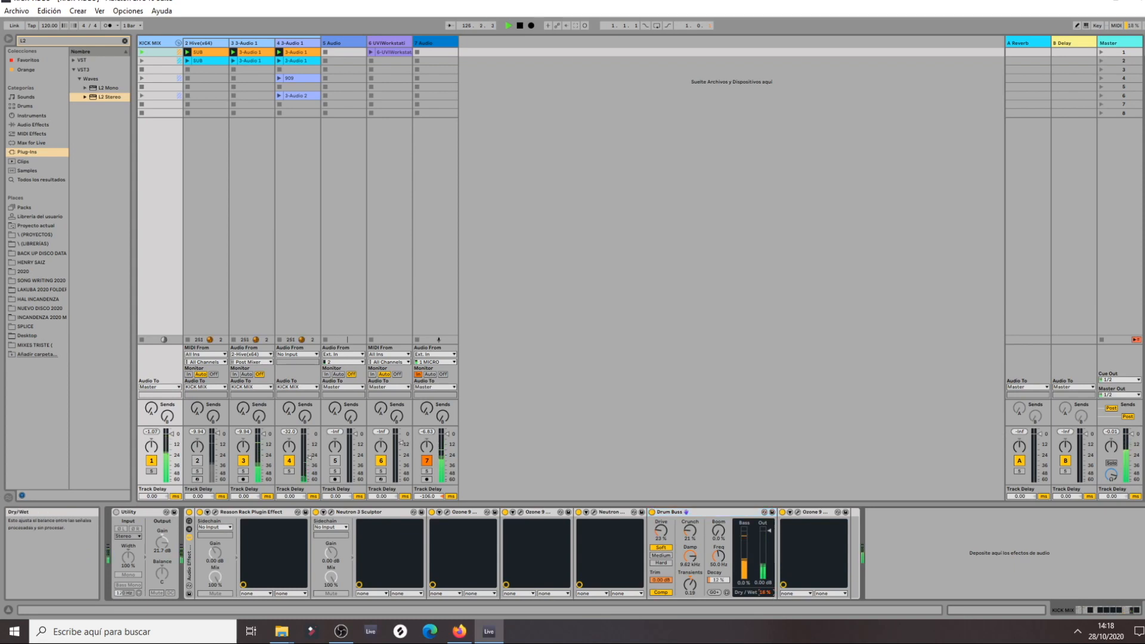
mouse_move(765, 592)
left_mouse_down()
mouse_move(765, 570)
mouse_move(767, 592)
left_mouse_up()
left_click(703, 512)
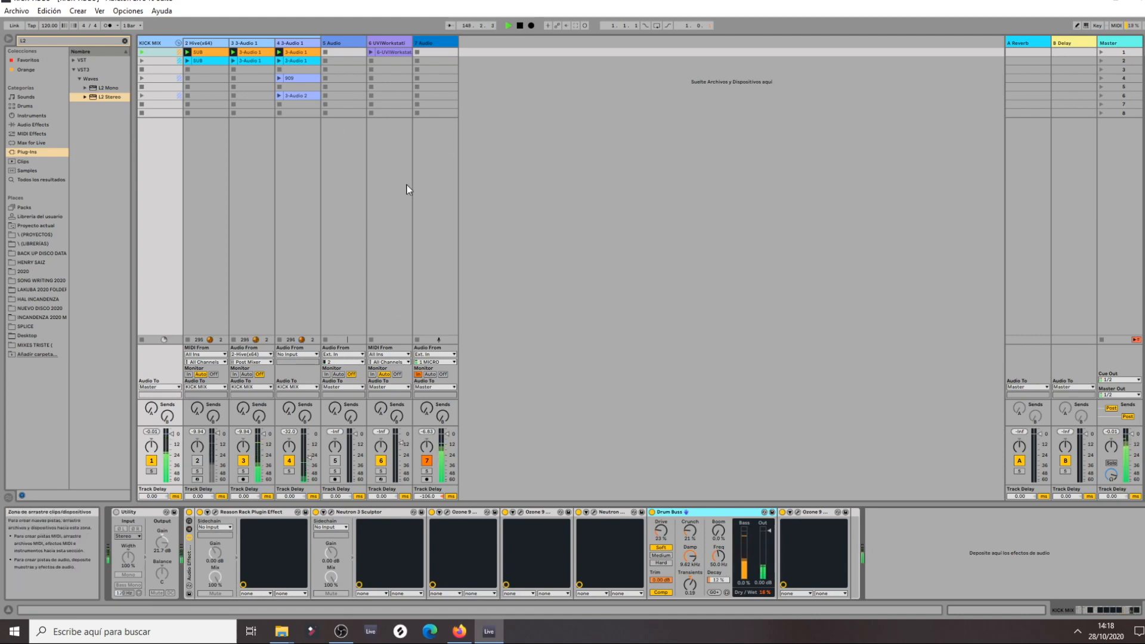
Launch the second row of clips in the KICK MIX group and hide the browser.
left_click(141, 61)
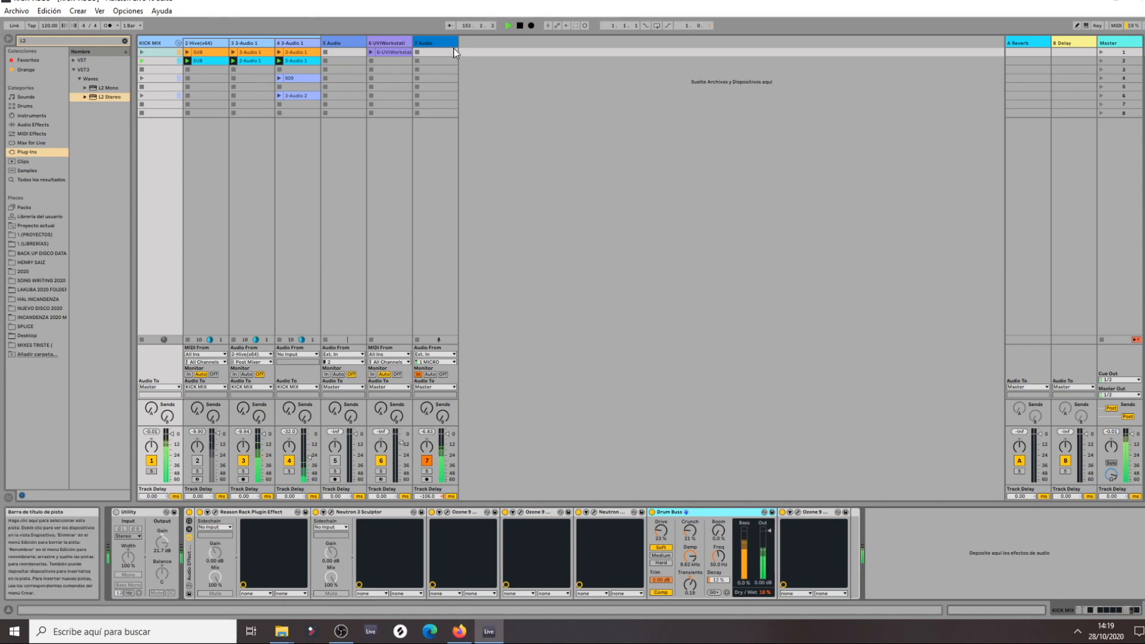
left_click(10, 40)
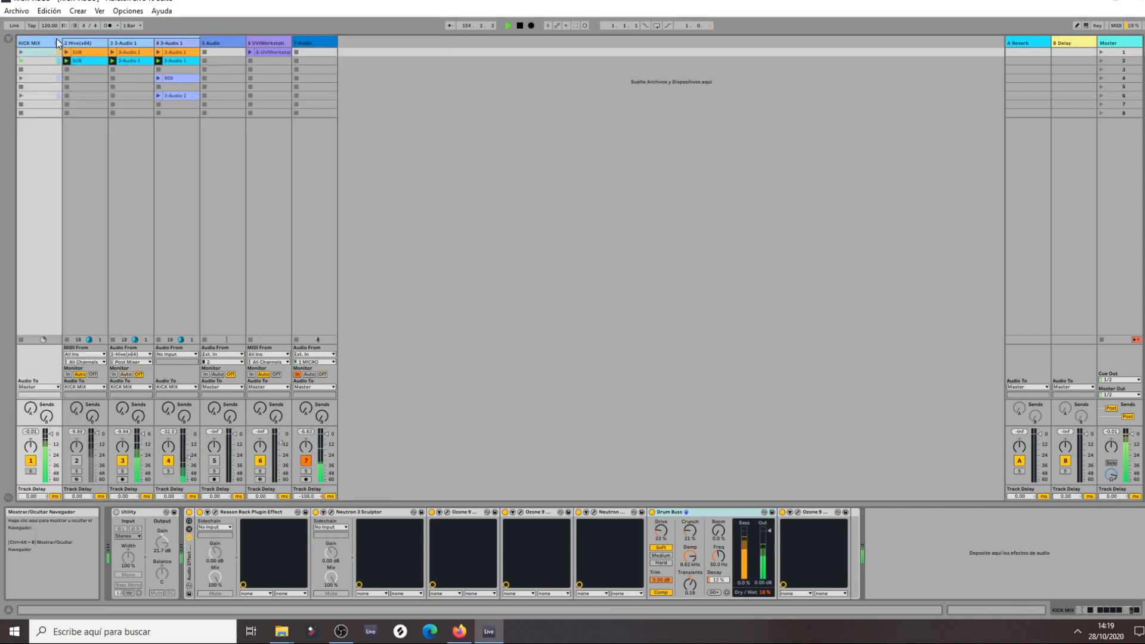
Audition the UVIWorkstation clip with the kick while adjusting that track's volume, and stop the clip.
left_click(280, 46)
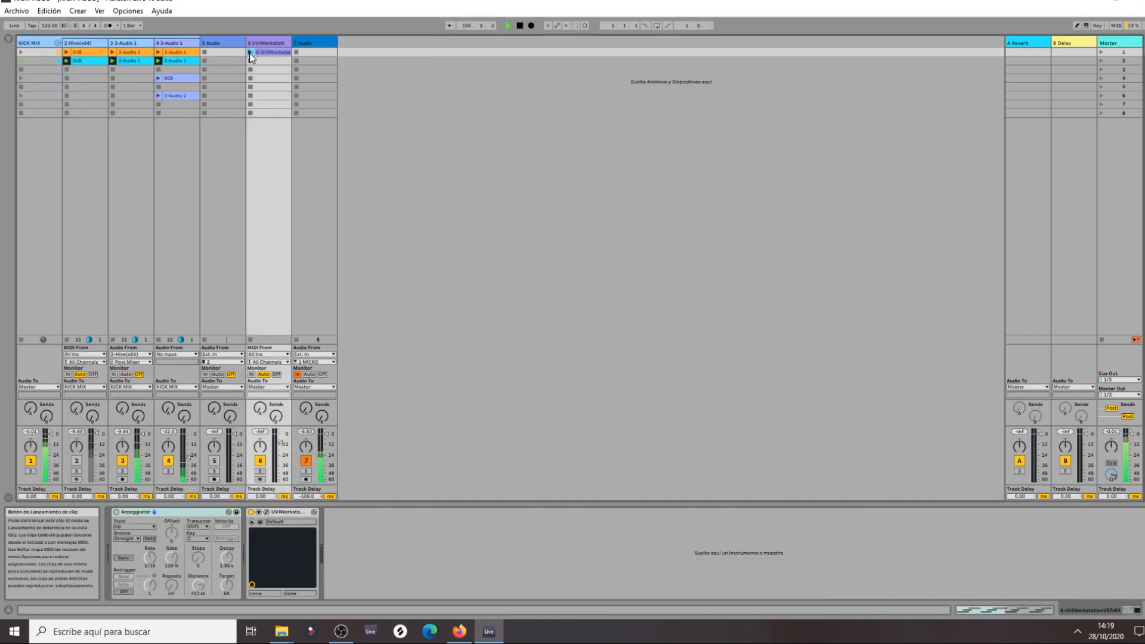
left_click(250, 52)
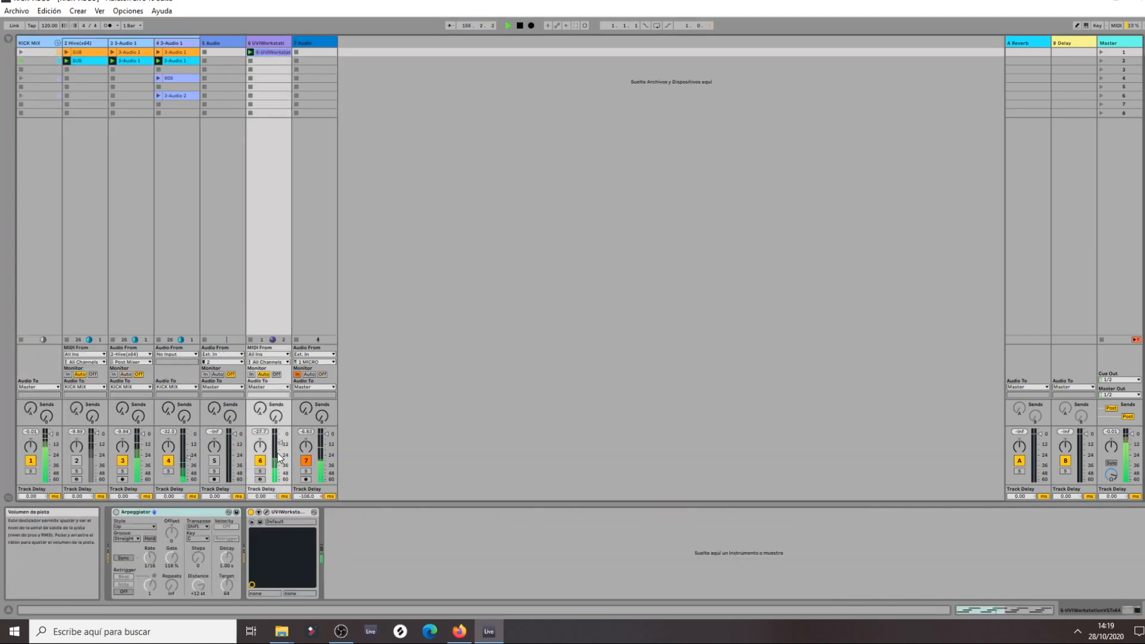
left_click_drag(279, 444, 280, 444)
left_click(251, 60)
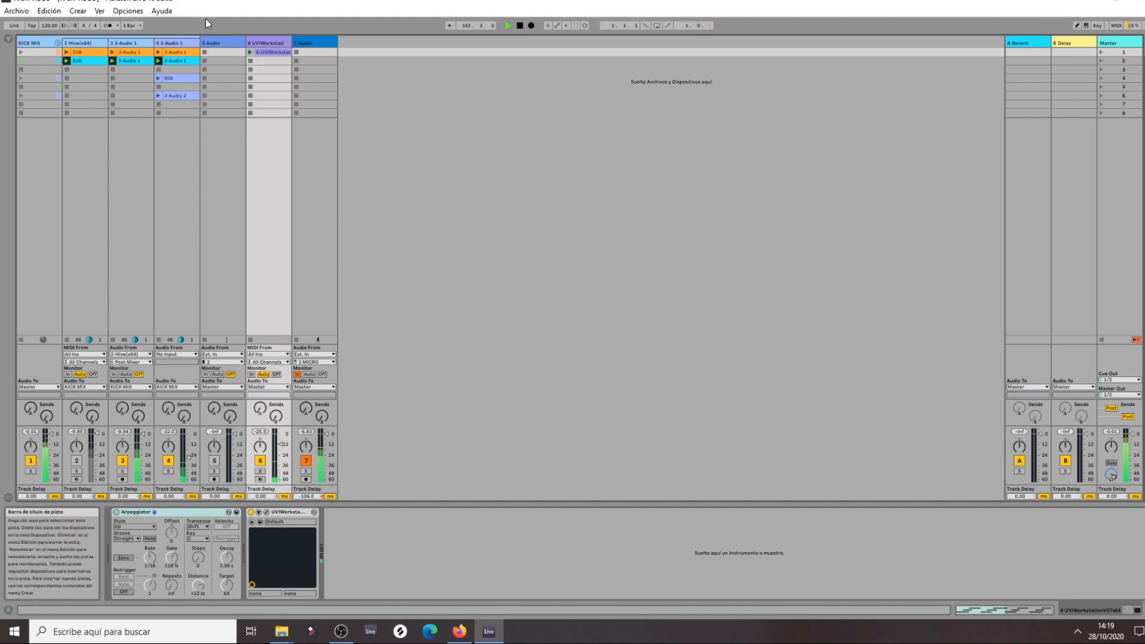
Solo track 3 and track 4 in turn to hear each kick layer alone, and clear both solos.
left_click(123, 471)
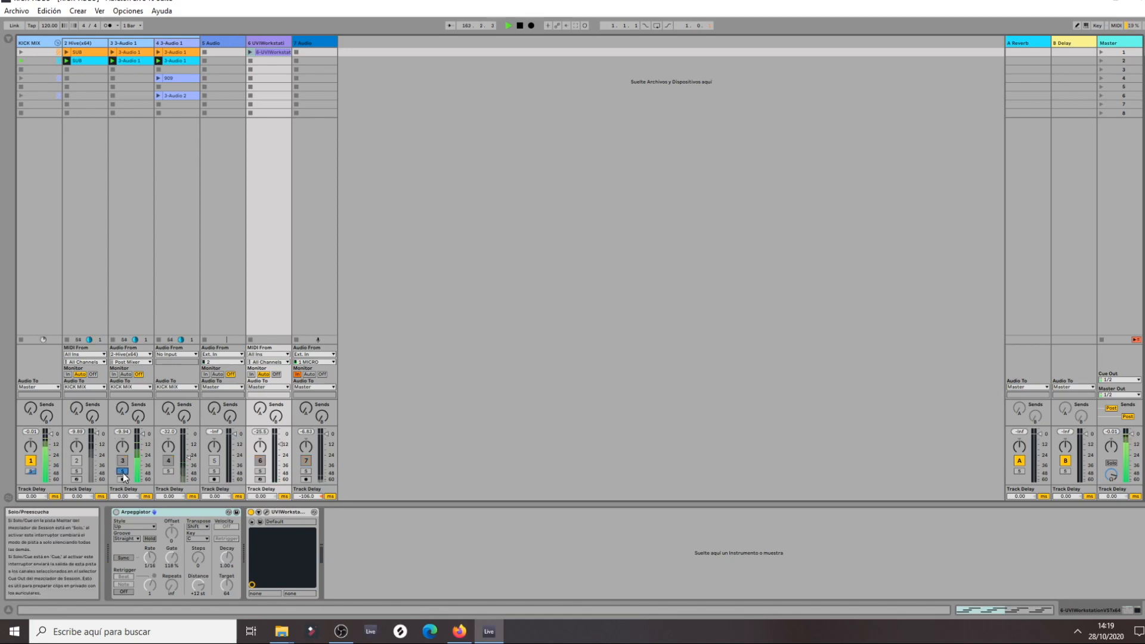
left_click(123, 471)
left_click(168, 471)
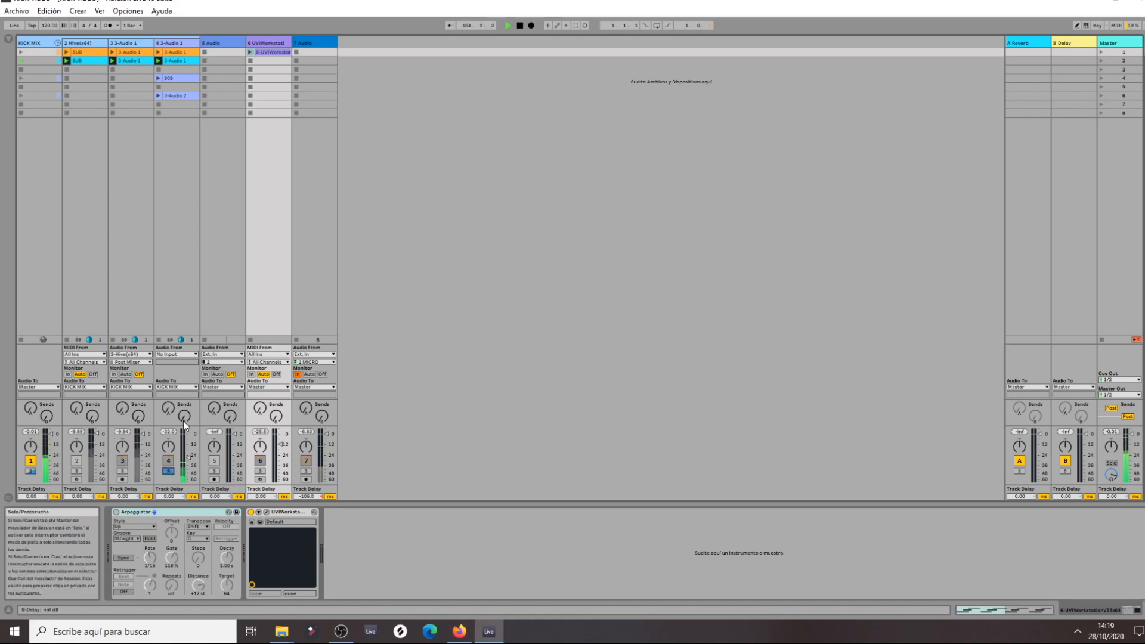
left_click(168, 471)
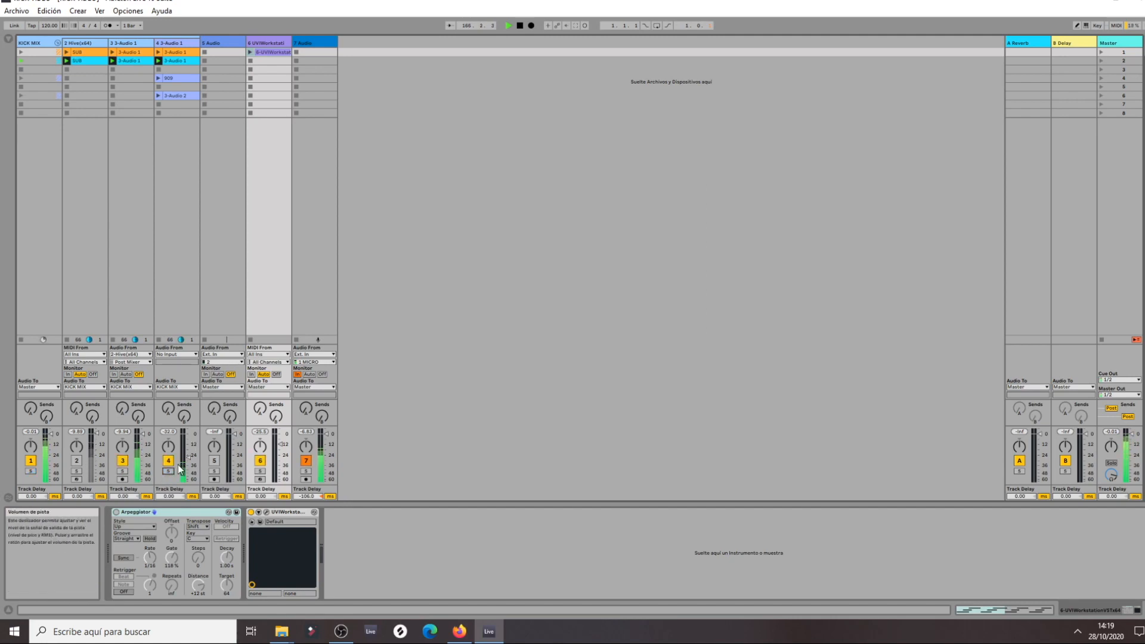
Open the second-row audio clip on track 4 to view its waveform, and stop all clips in the KICK MIX group.
double_click(178, 62)
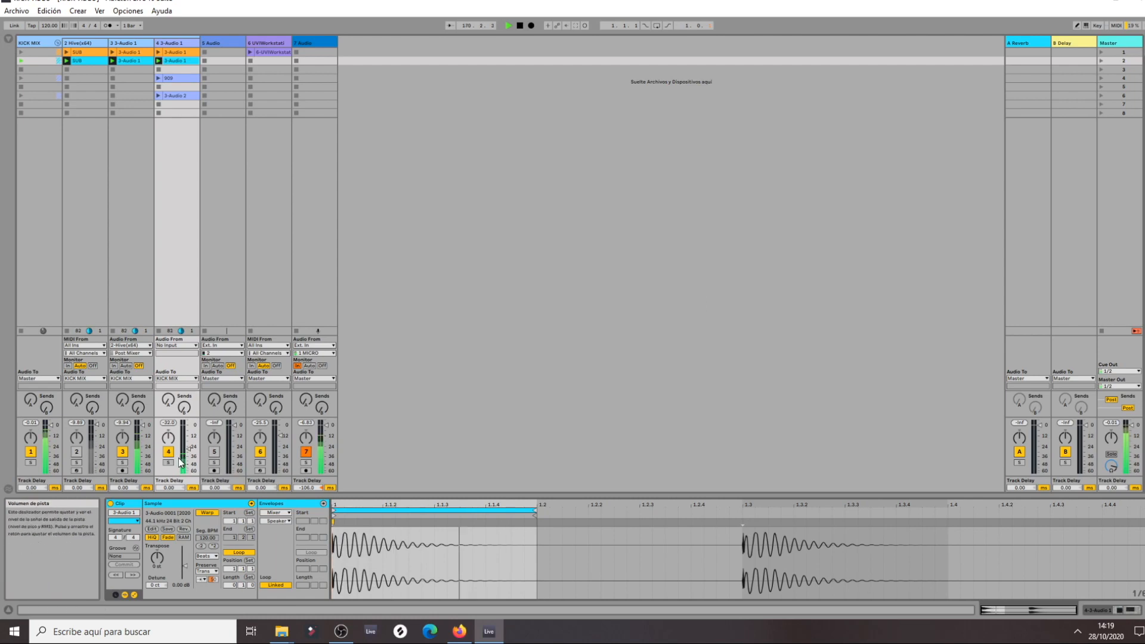
left_click(21, 70)
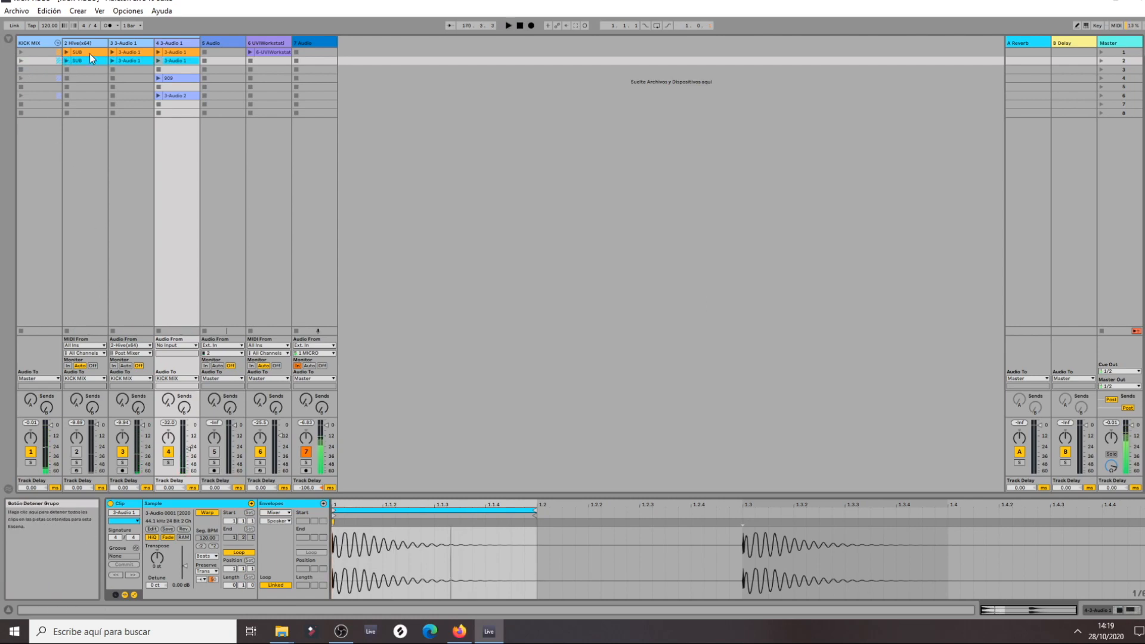